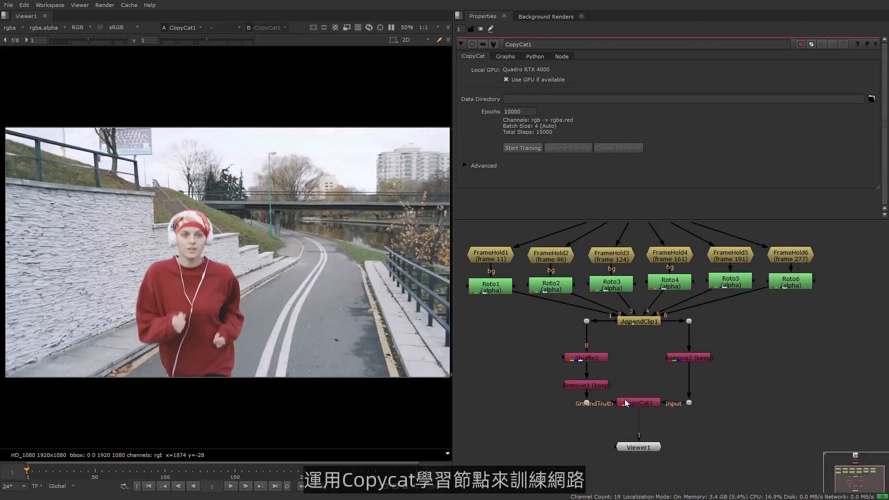
- View the Remove2, Remove1 and CopyCat1 node outputs in the viewer to compare input and ground truth
scroll(658, 427, "up", 2)
scroll(658, 428, "up", 2)
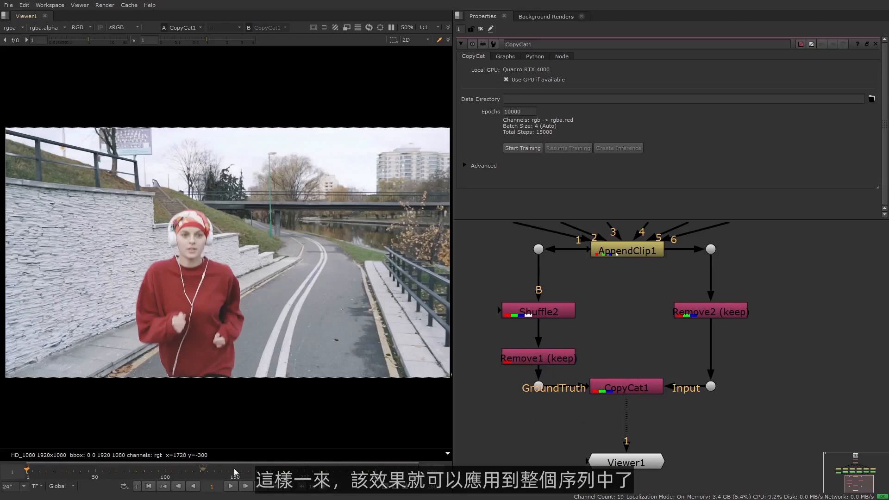
left_click(730, 311)
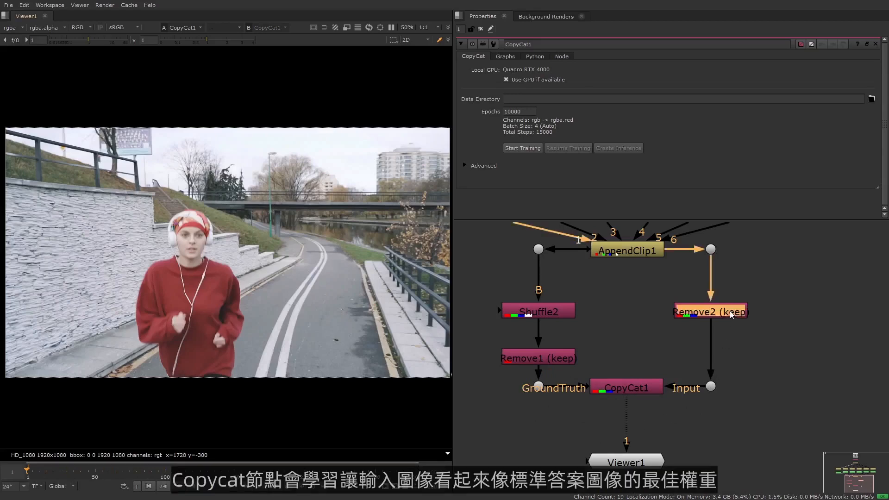
key("1")
left_click(566, 357)
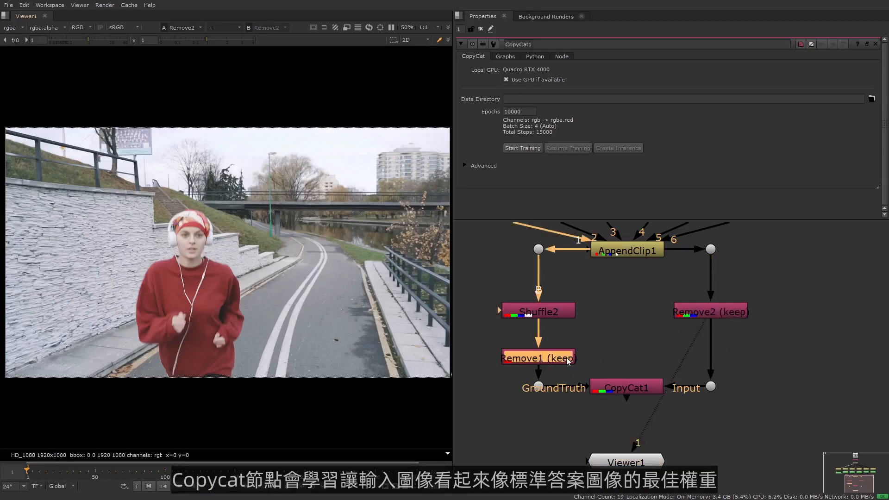
key("1")
left_click(631, 388)
key("1")
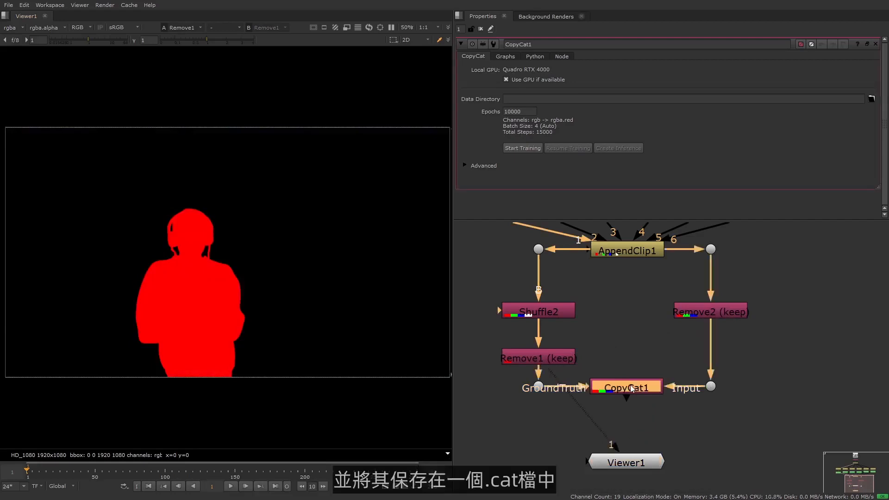
left_click(769, 374)
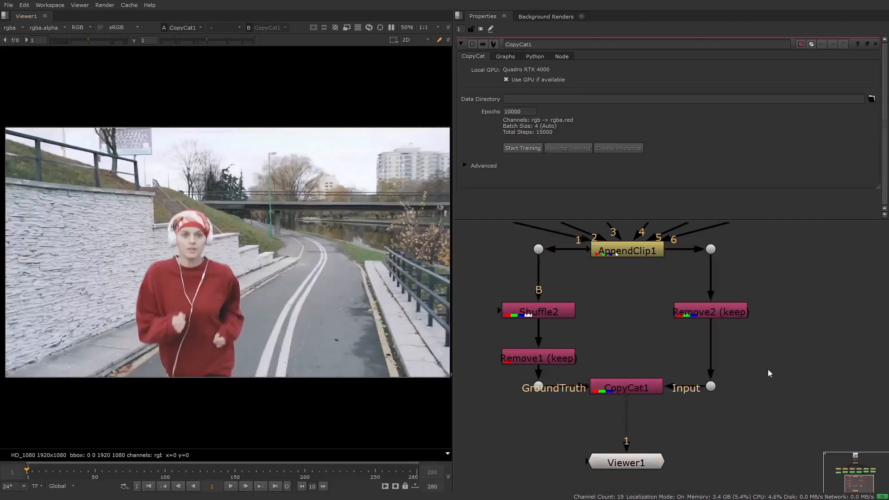
- Create a new folder named training inside creating_mattes and set it as the CopyCat Data Directory
scroll(768, 373, "down", 2)
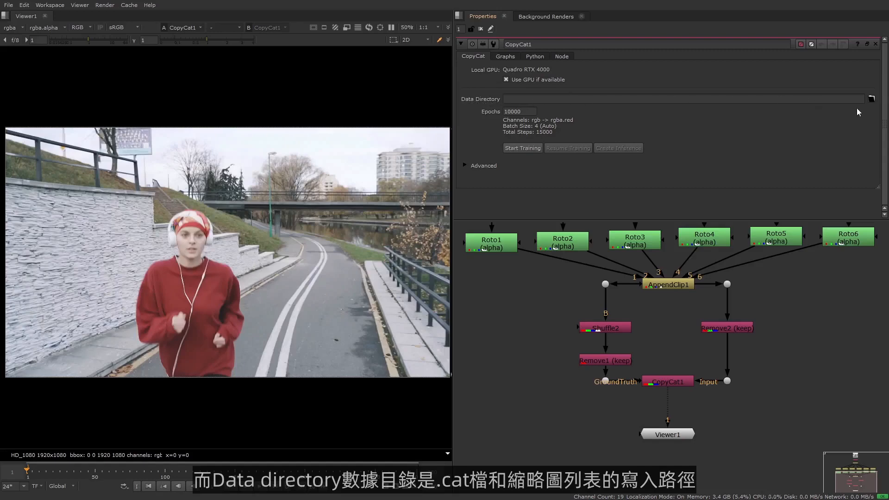
left_click(871, 100)
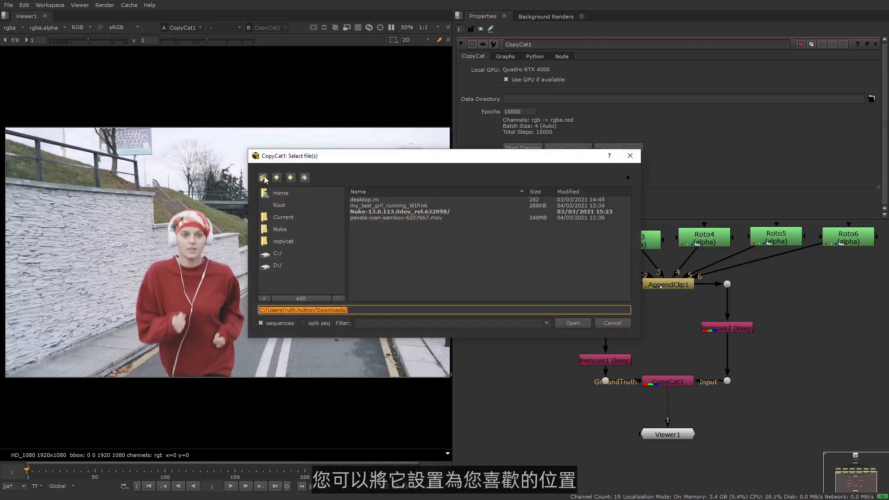
left_click(301, 241)
double_click(377, 200)
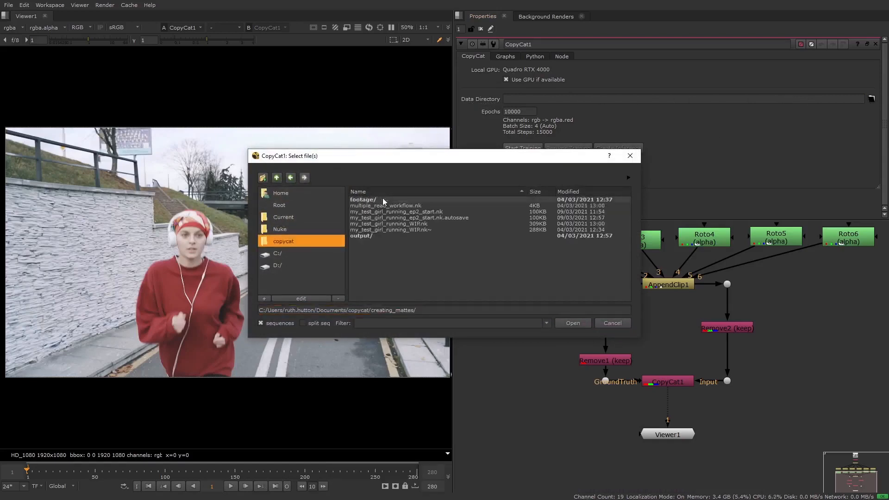
left_click(263, 178)
type("training")
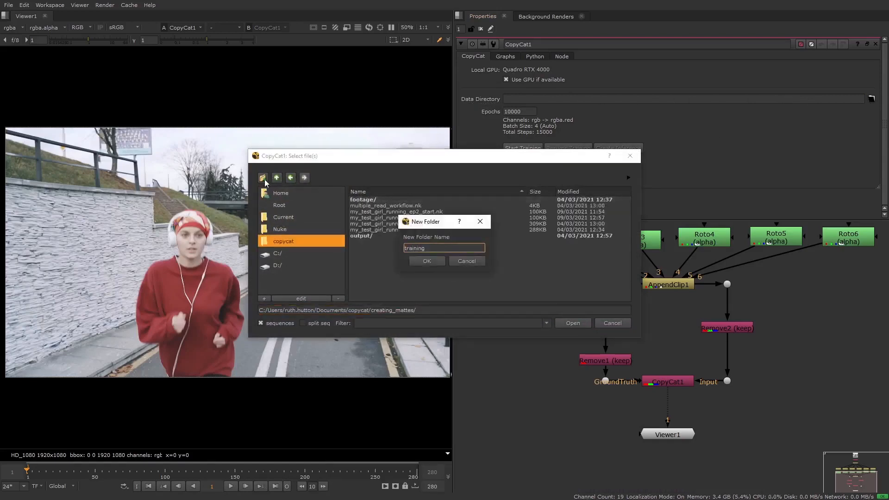
left_click(423, 262)
left_click(584, 324)
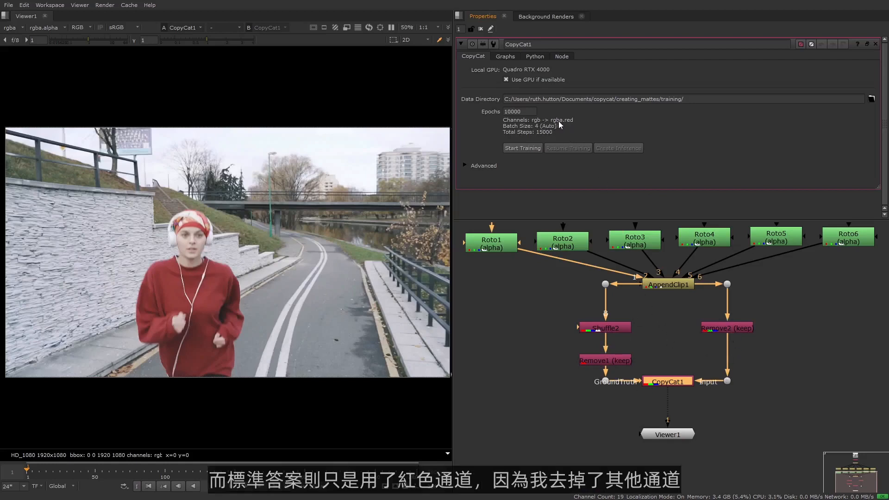
- Expand the Advanced section of the CopyCat1 properties
left_click(627, 362)
left_click(540, 314)
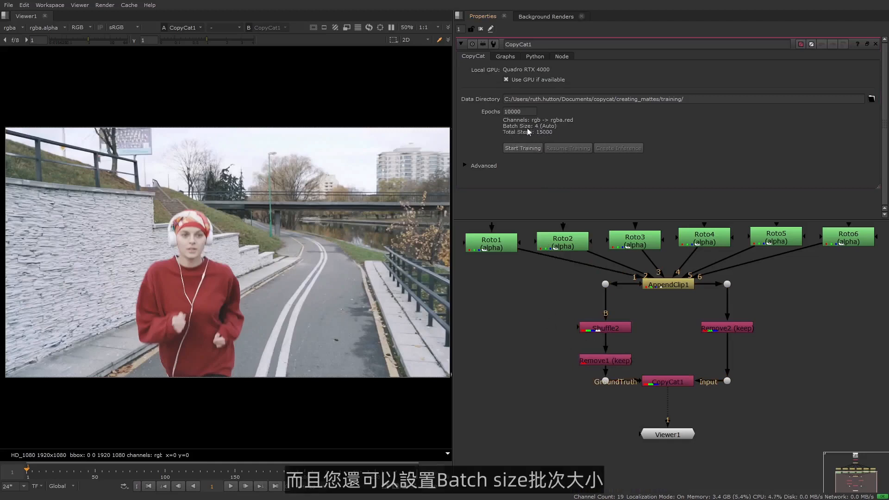
left_click(485, 130)
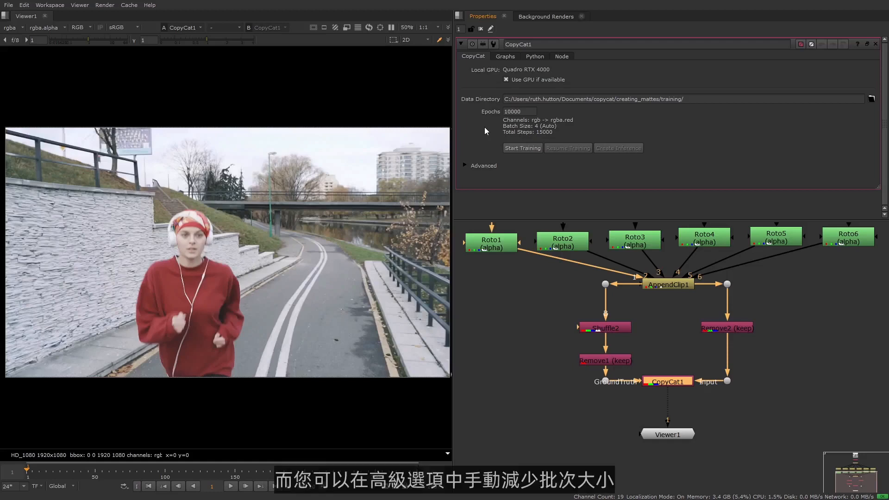
left_click(465, 165)
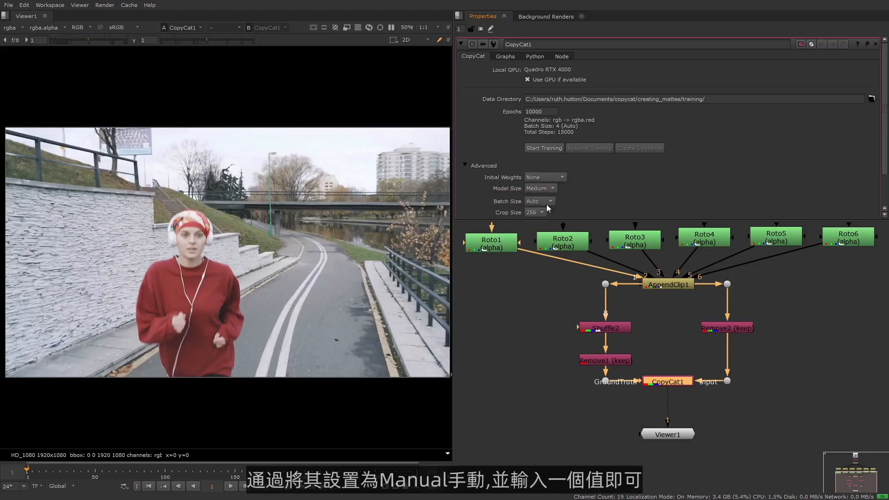
- Try switching Batch Size to Manual, then set it back to Auto
scroll(547, 204, "down", 1)
left_click(546, 170)
left_click(557, 181)
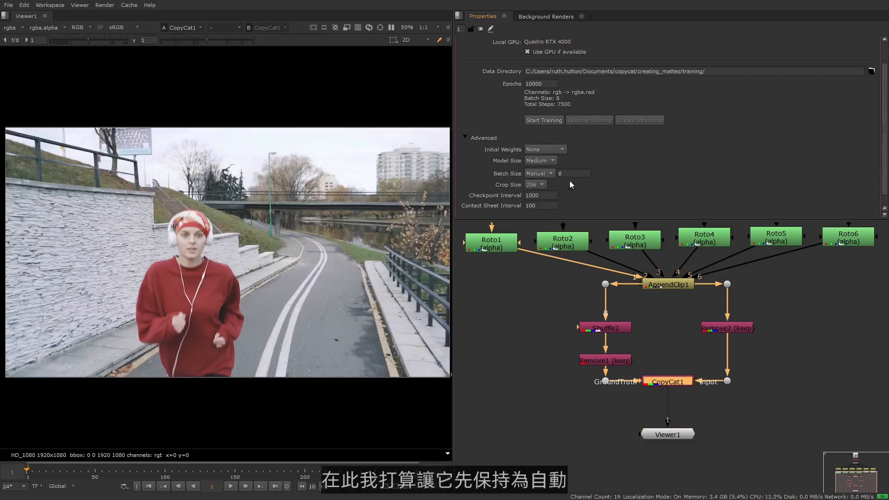
left_click(551, 174)
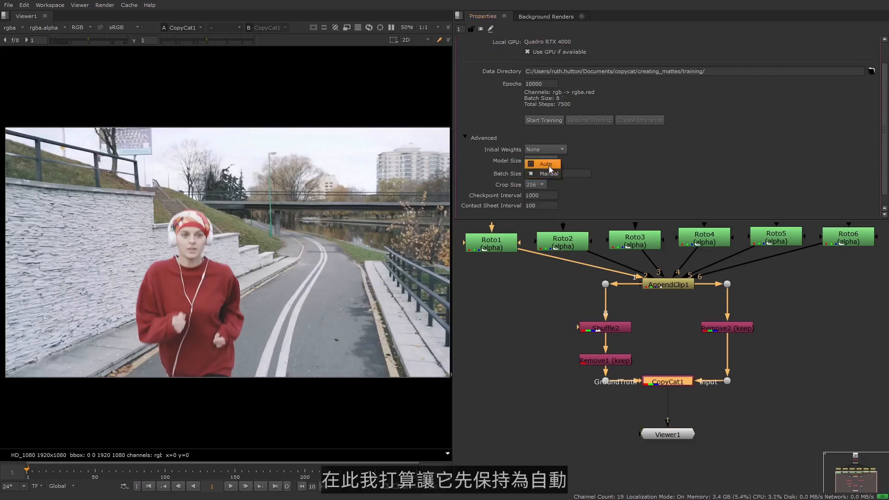
left_click(549, 166)
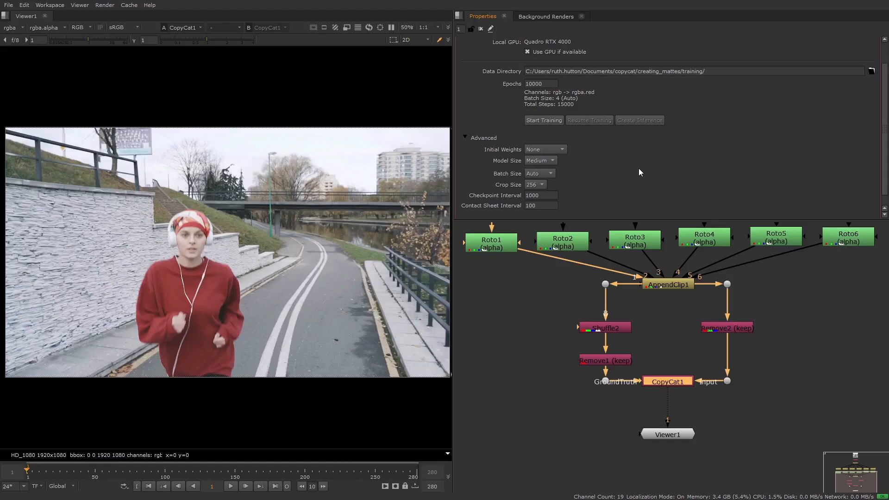
- Close and reopen the CopyCat1 properties panel
scroll(639, 170, "up", 2)
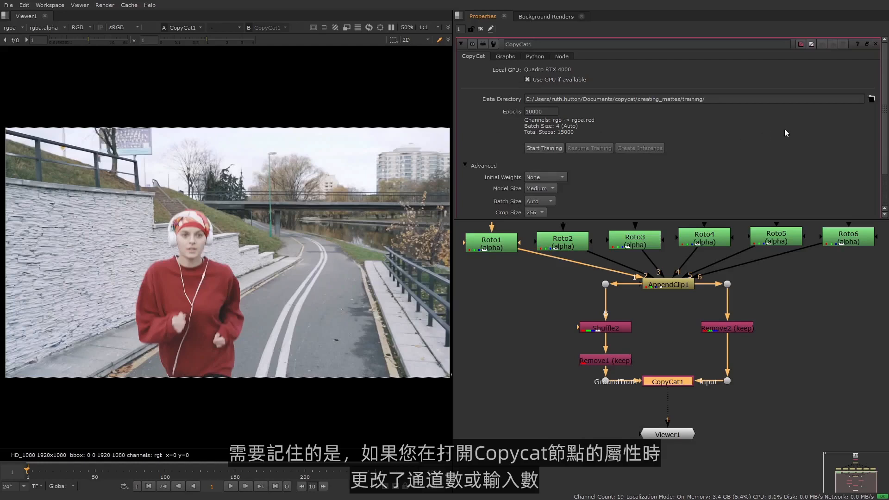
left_click(875, 44)
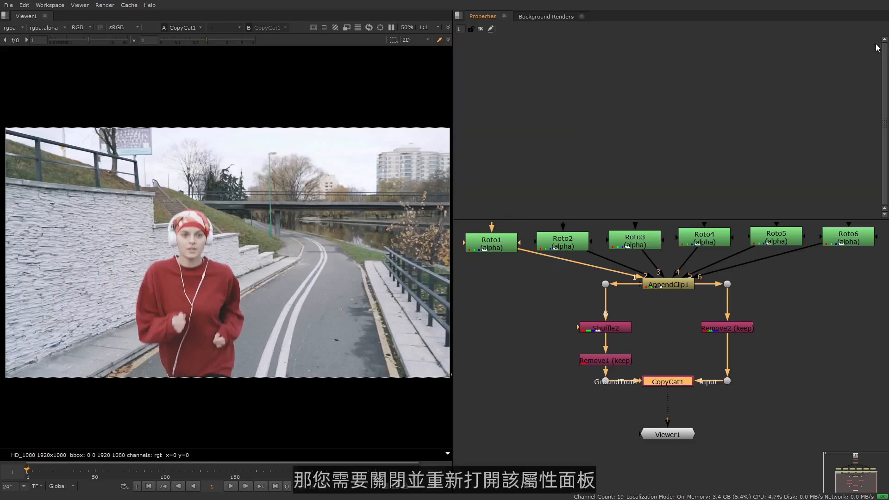
double_click(679, 383)
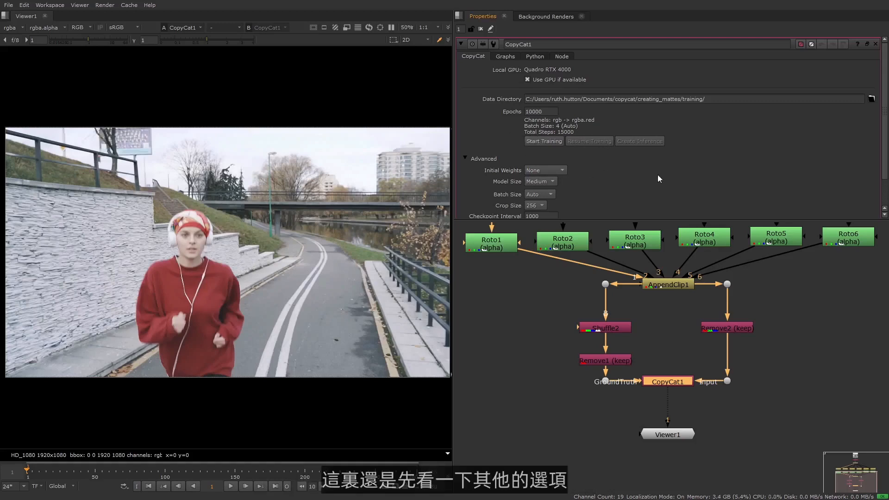
- Try setting Initial Weights to Checkpoint, then return it to None
scroll(719, 174, "down", 1)
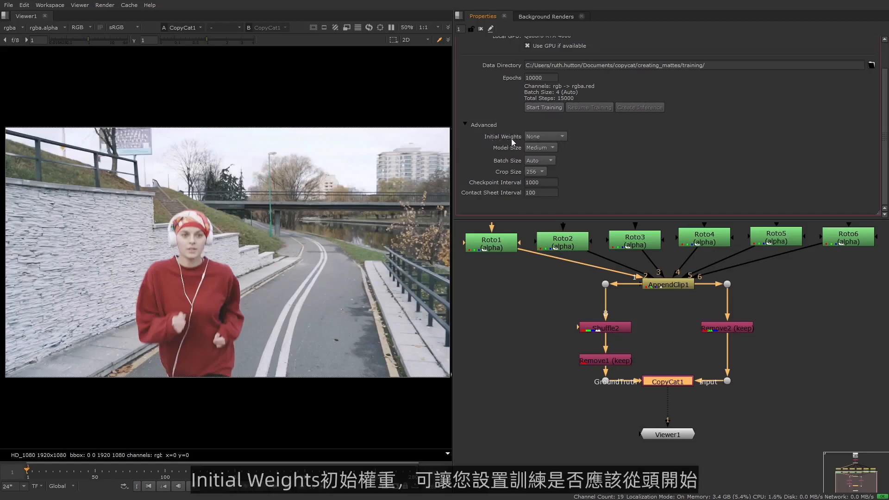
left_click(563, 136)
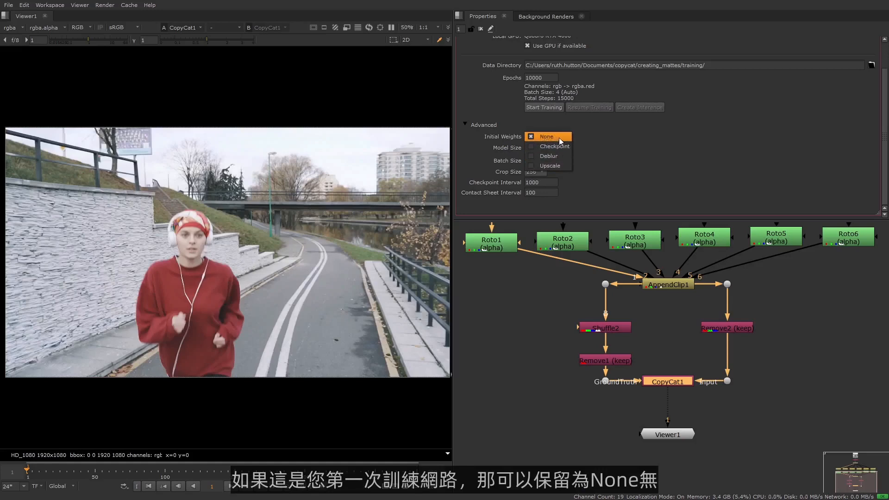
left_click(559, 138)
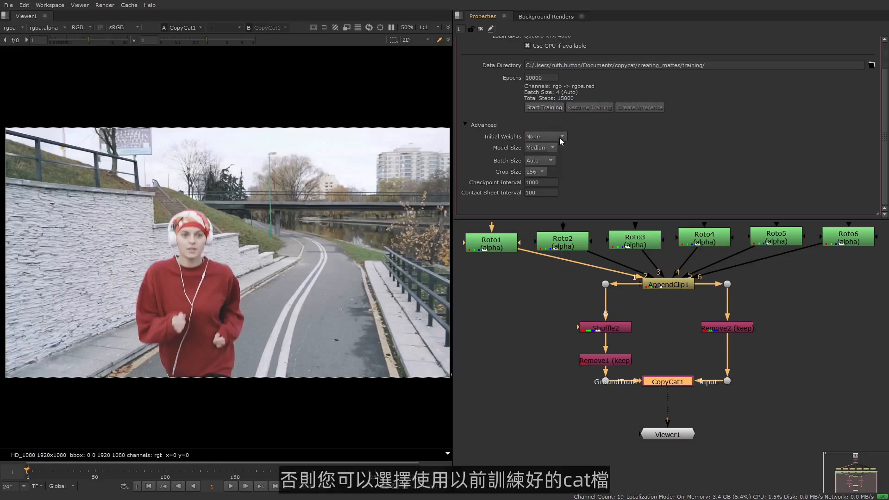
left_click(559, 138)
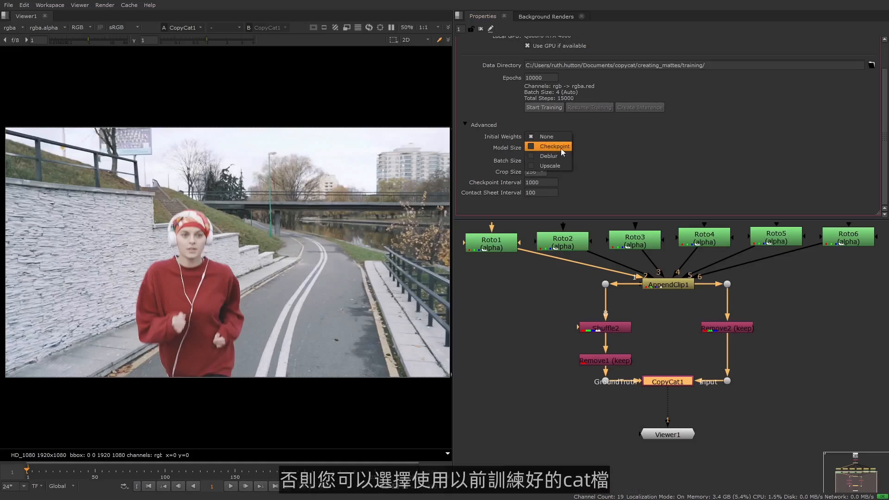
left_click(560, 149)
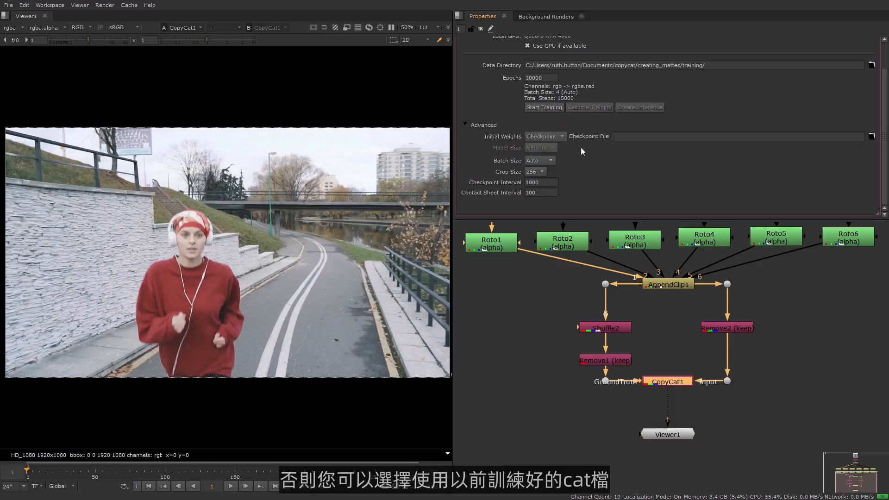
left_click(559, 136)
left_click(555, 128)
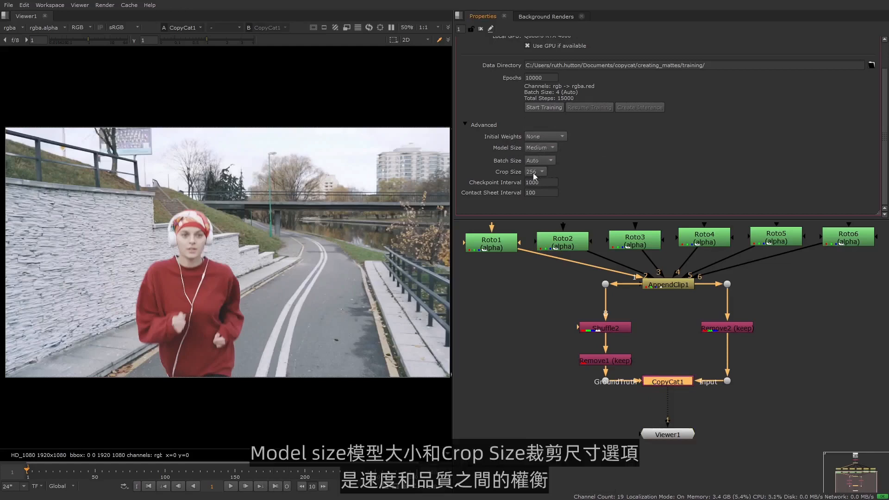
- Open the Model Size and Crop Size lists to review their options
left_click(555, 149)
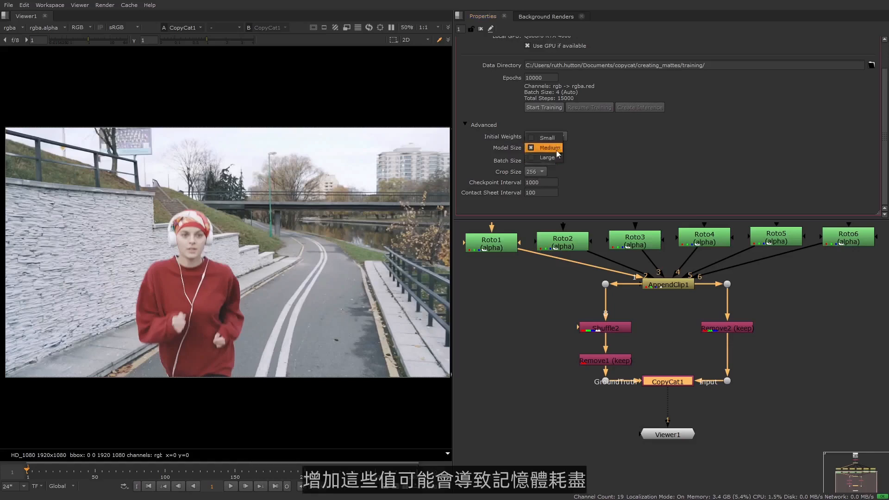
left_click(556, 148)
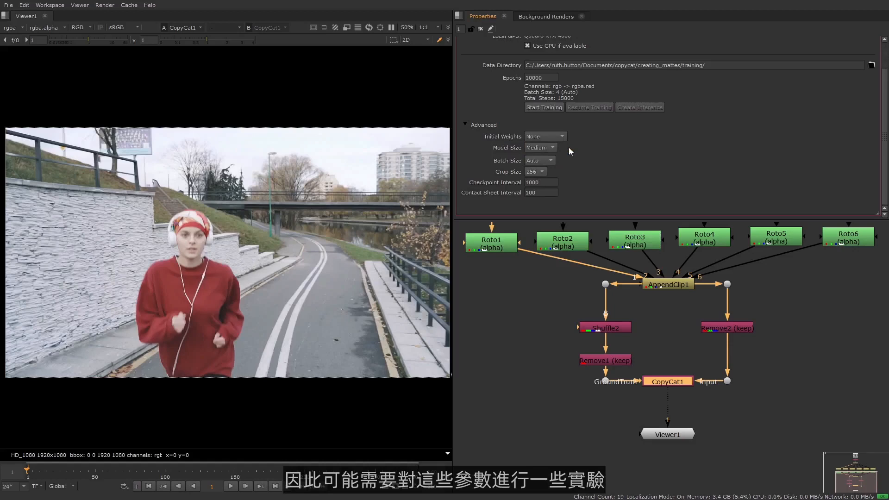
left_click(548, 148)
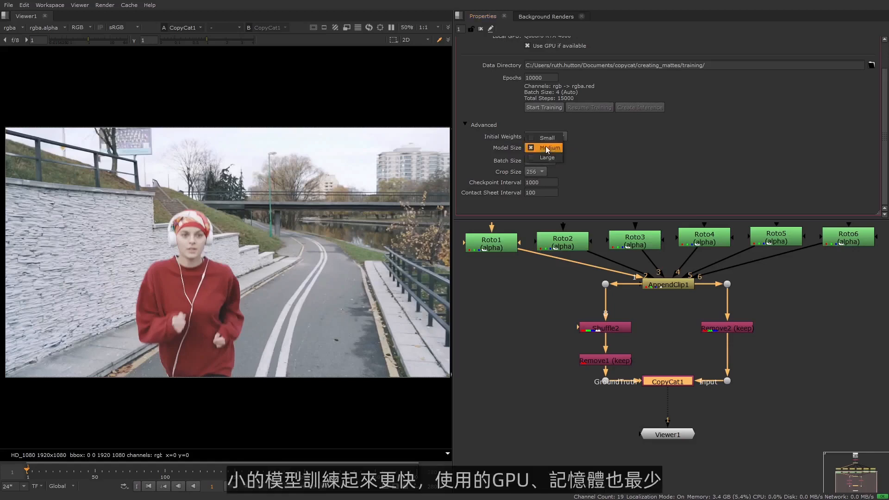
left_click(572, 155)
left_click(537, 172)
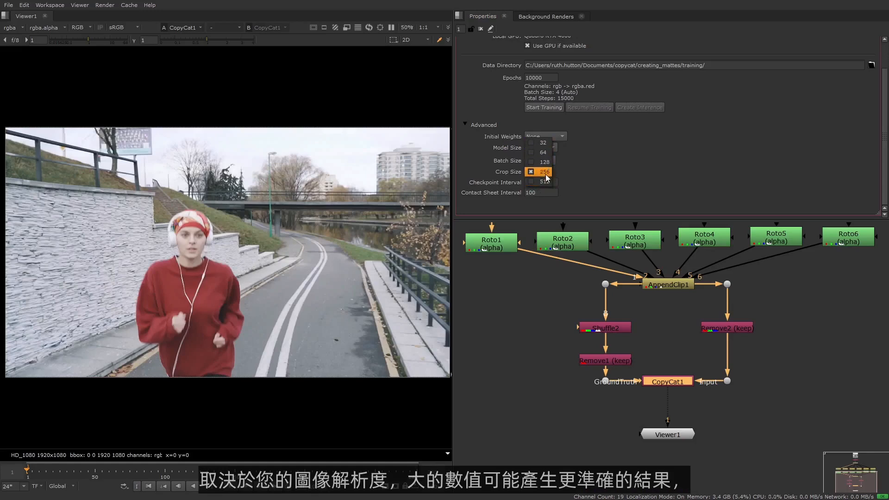
left_click(545, 174)
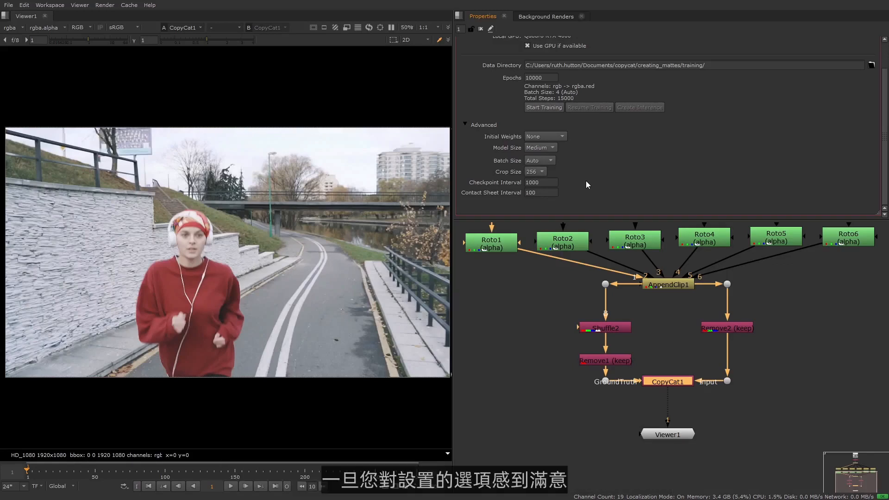
- Start the CopyCat training and switch to the Graphs tab
scroll(586, 181, "up", 2)
left_click(549, 143)
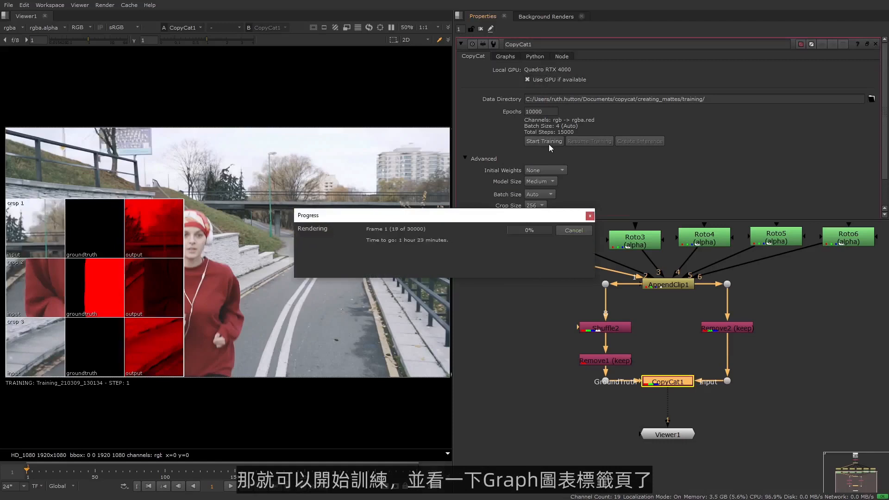
left_click(510, 57)
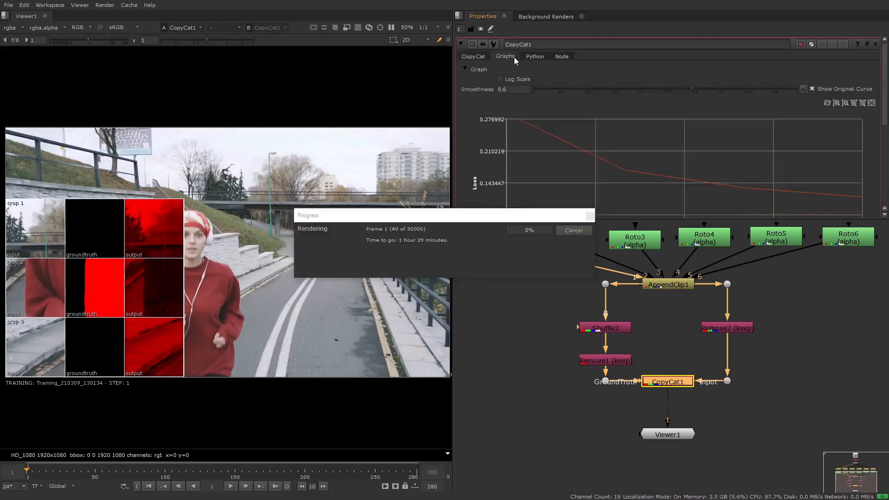
- Enlarge the properties panel to show the loss graph and raise its Smoothness to about 0.886
left_click_drag(527, 220, 529, 302)
left_click_drag(594, 220, 504, 343)
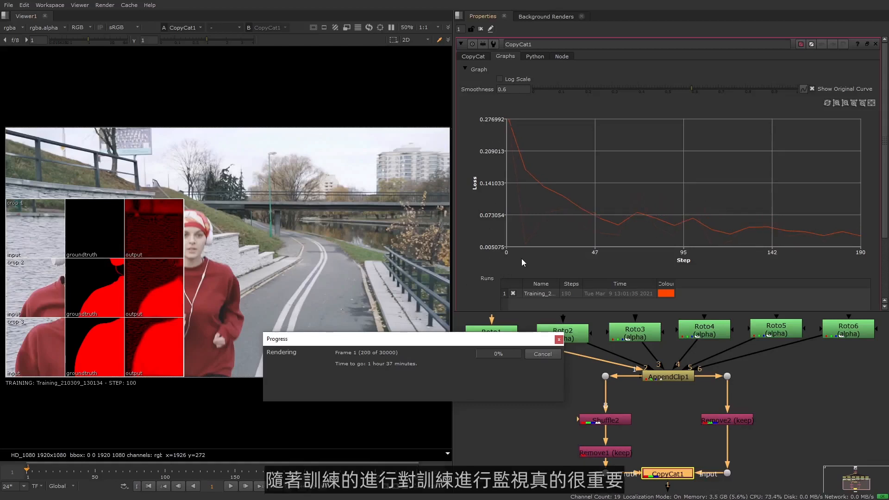
left_click_drag(494, 341, 460, 317)
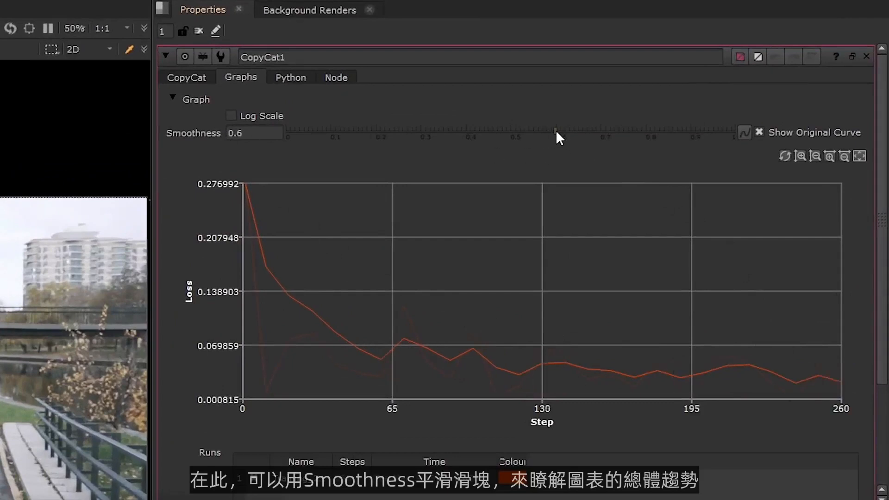
left_click_drag(556, 131, 684, 127)
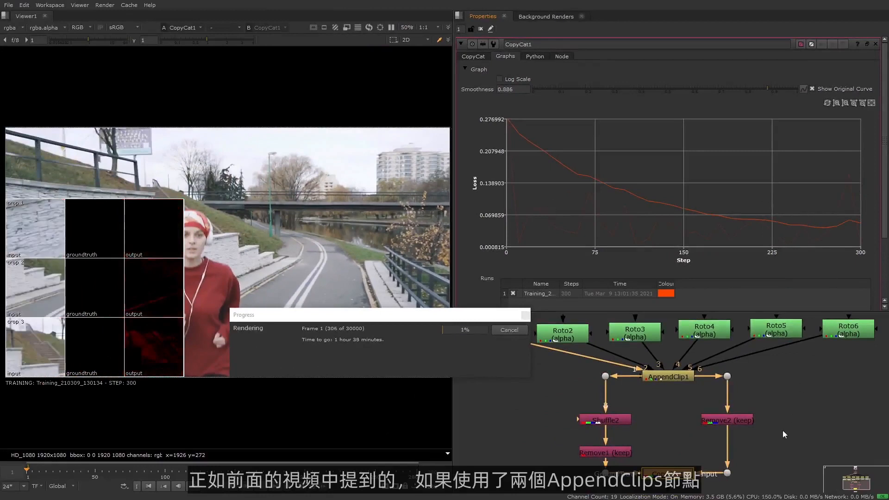
- Examine the input order of the Roto nodes feeding the AppendClip node in the node graph
left_click(775, 421)
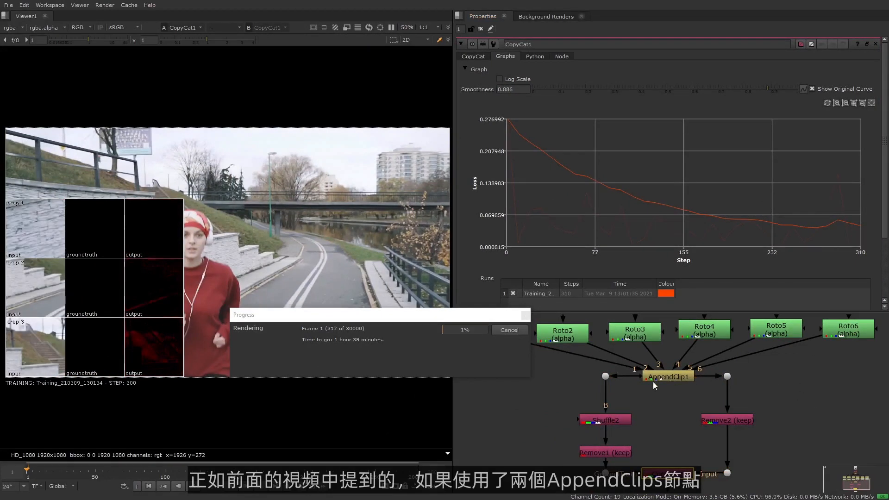
scroll(662, 377, "up", 3)
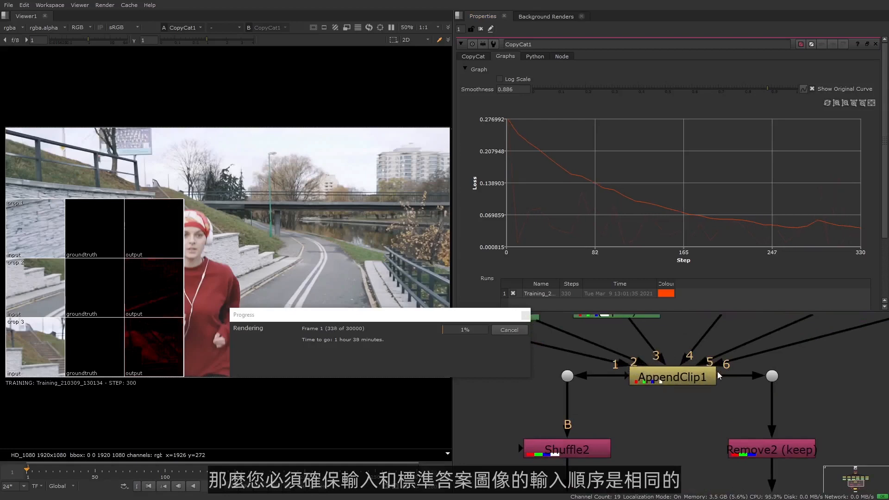
scroll(708, 379, "down", 3)
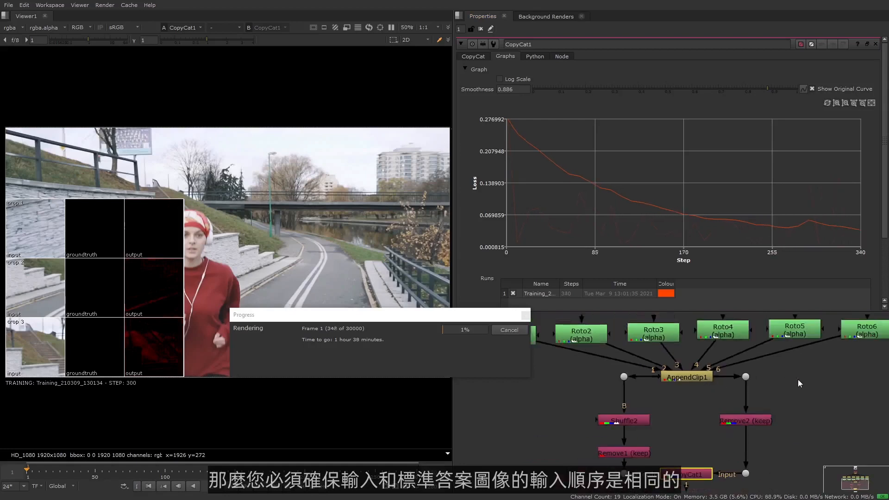
middle_click_drag(798, 380, 789, 392)
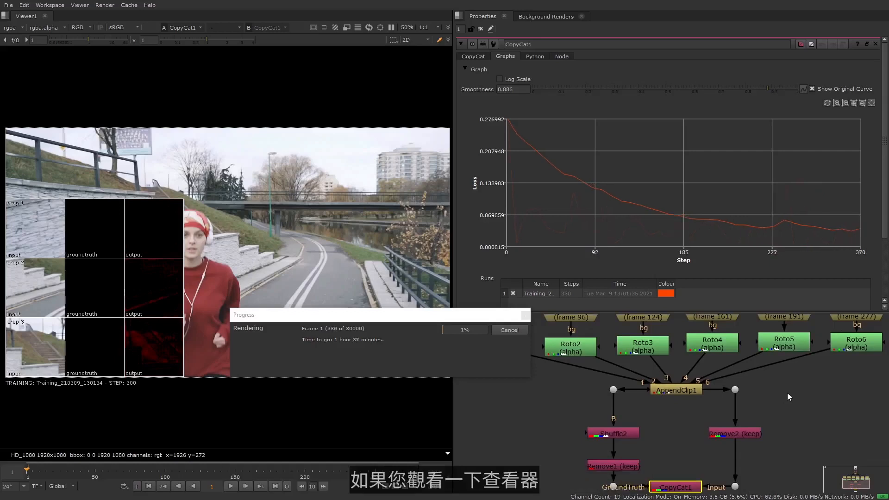
- Move the progress window aside and inspect the training crops' input, groundtruth and output tiles in the viewer
left_click_drag(313, 315, 579, 329)
middle_click_drag(293, 269, 394, 258)
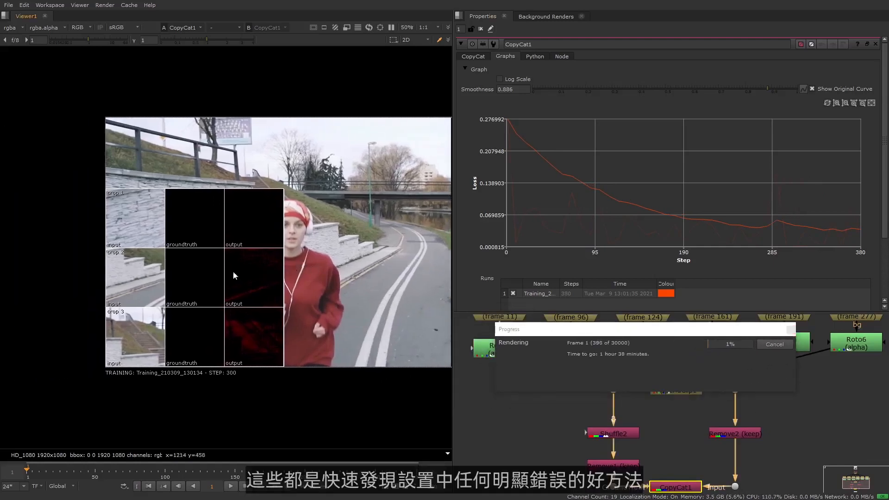
scroll(213, 272, "up", 4)
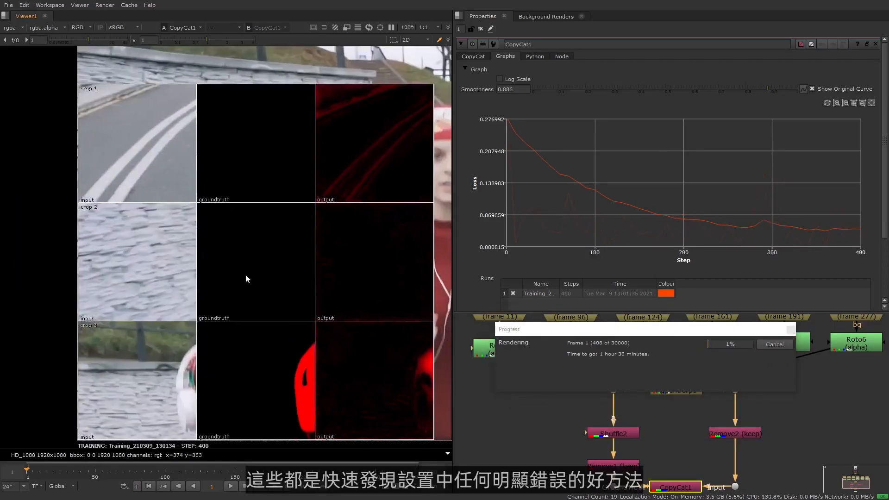
middle_click_drag(246, 275, 226, 278)
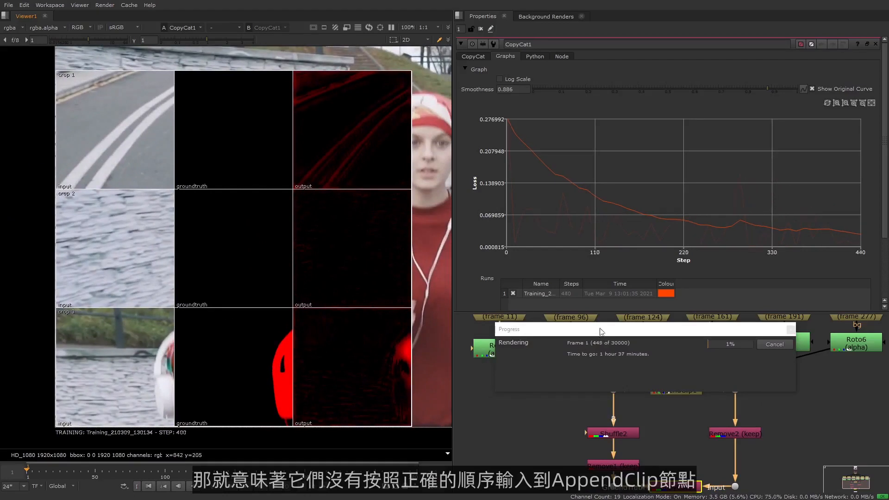
left_click_drag(601, 331, 537, 266)
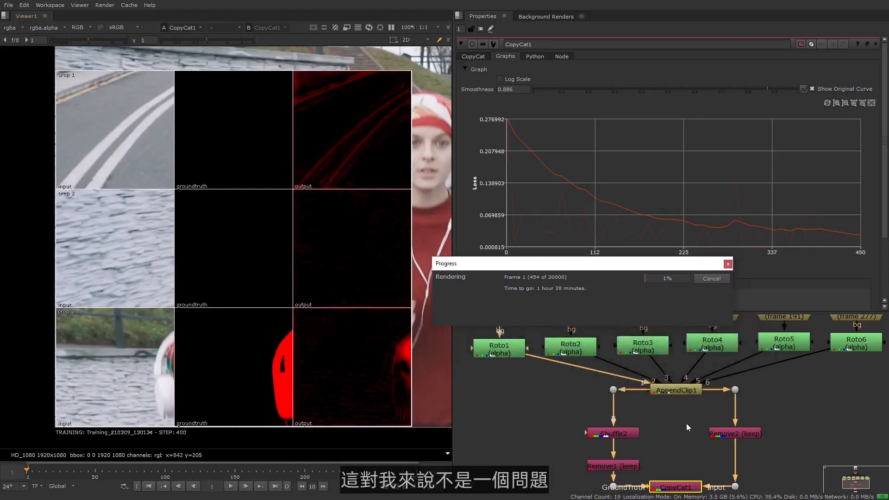
left_click(678, 421)
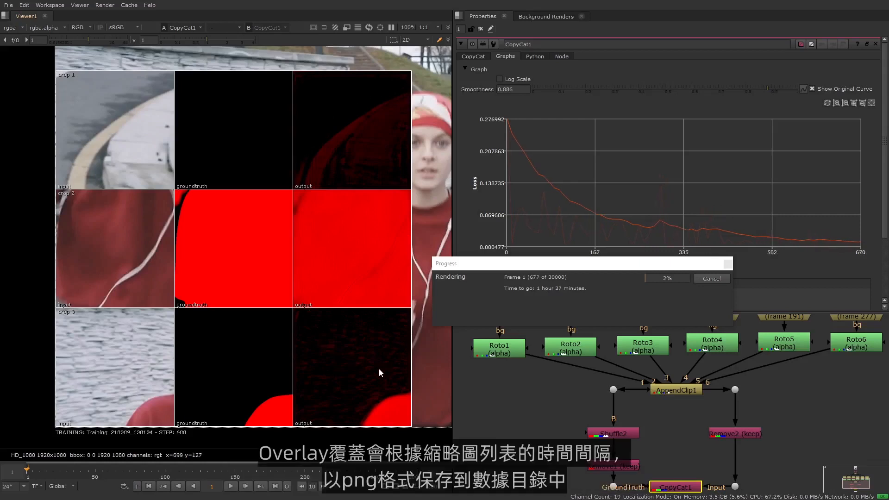
scroll(379, 368, "down", 5)
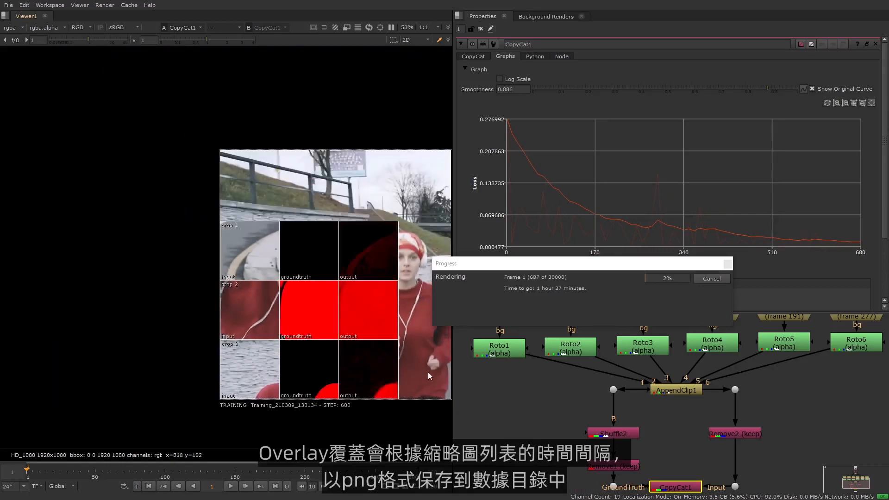
middle_click_drag(314, 361, 222, 363)
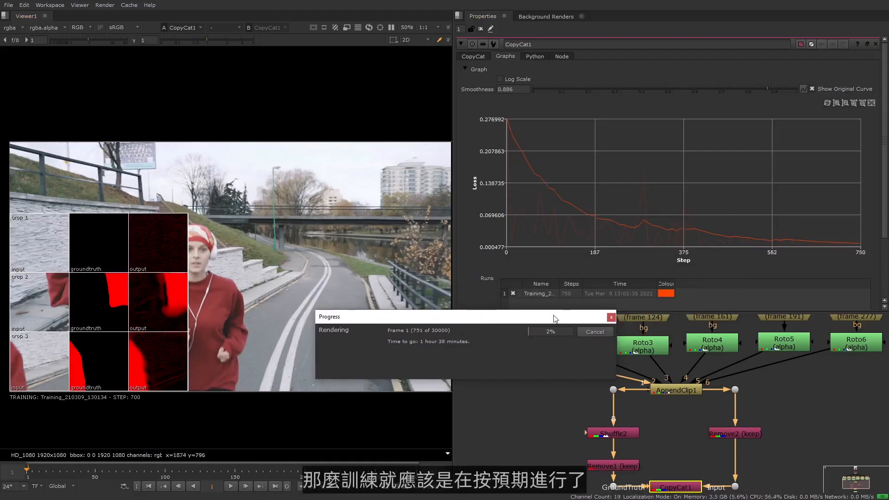
- Enlarge the node graph area and review the whole node tree from the Read node down to CopyCat1
left_click_drag(555, 319, 522, 287)
scroll(774, 410, "down", 2)
scroll(787, 407, "down", 3)
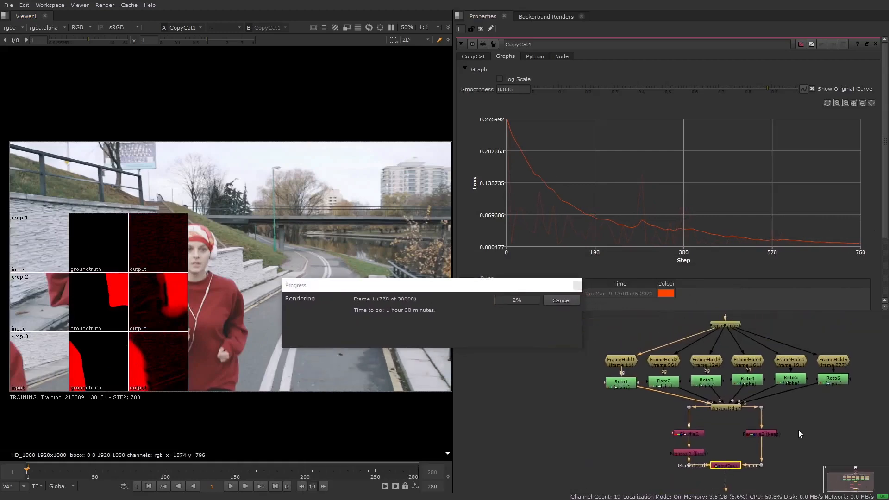
left_click_drag(760, 312, 760, 242)
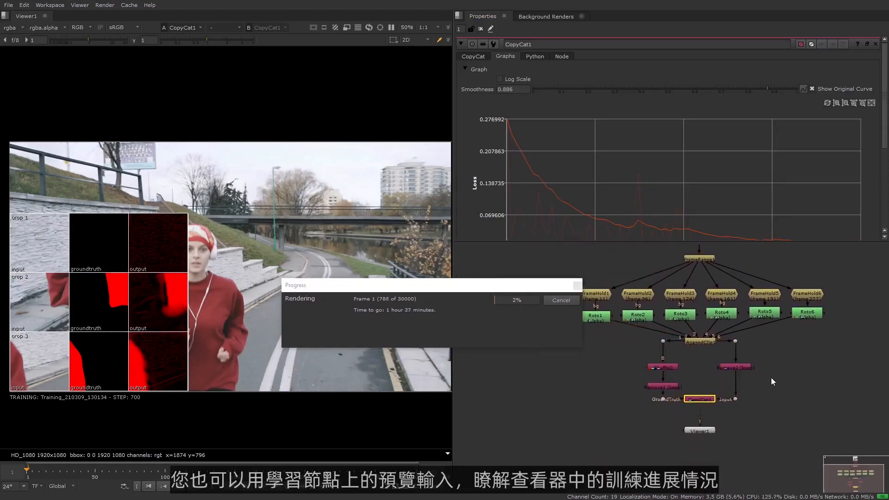
scroll(768, 385, "up", 4)
left_click_drag(683, 433, 694, 378)
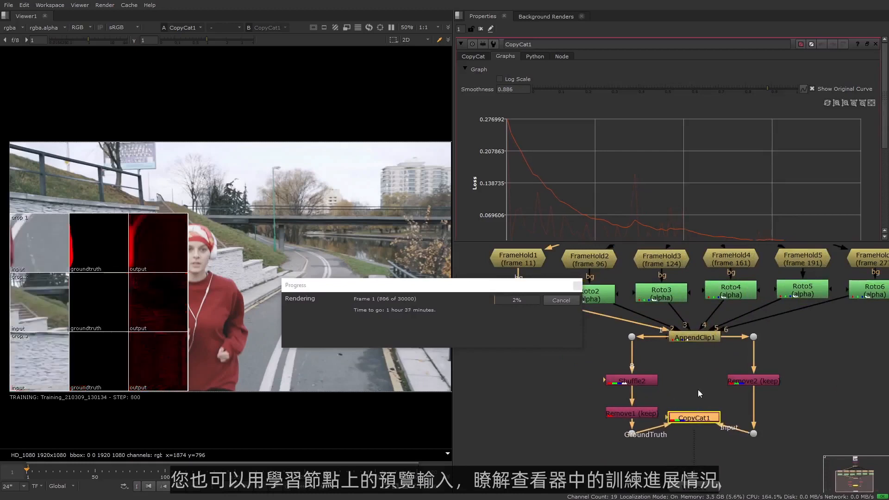
middle_click_drag(699, 387, 692, 415)
scroll(692, 413, "down", 2)
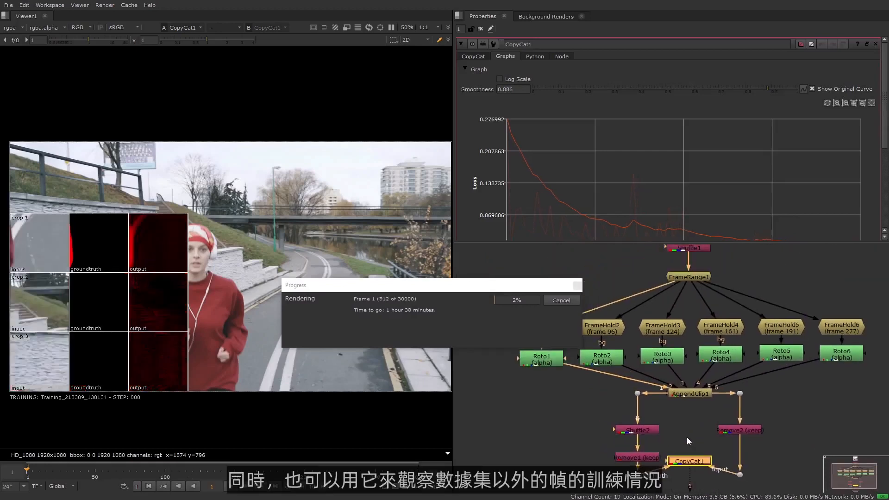
scroll(688, 440, "down", 1)
left_click_drag(667, 472, 696, 266)
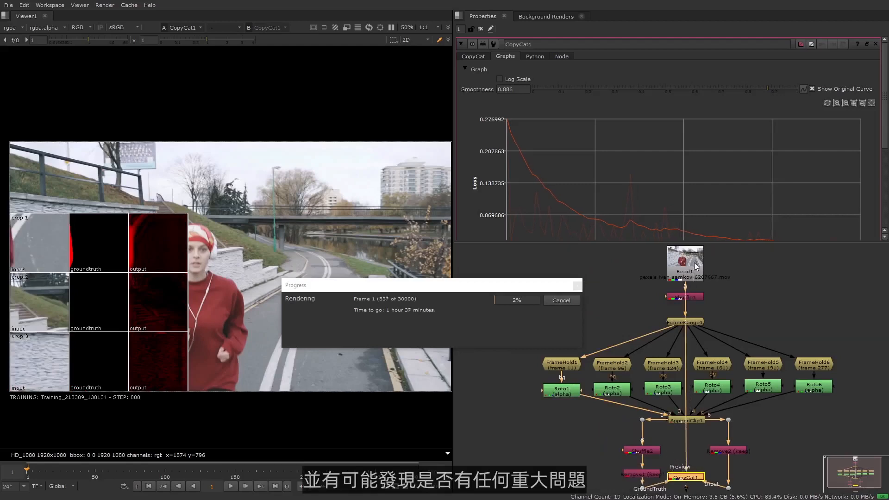